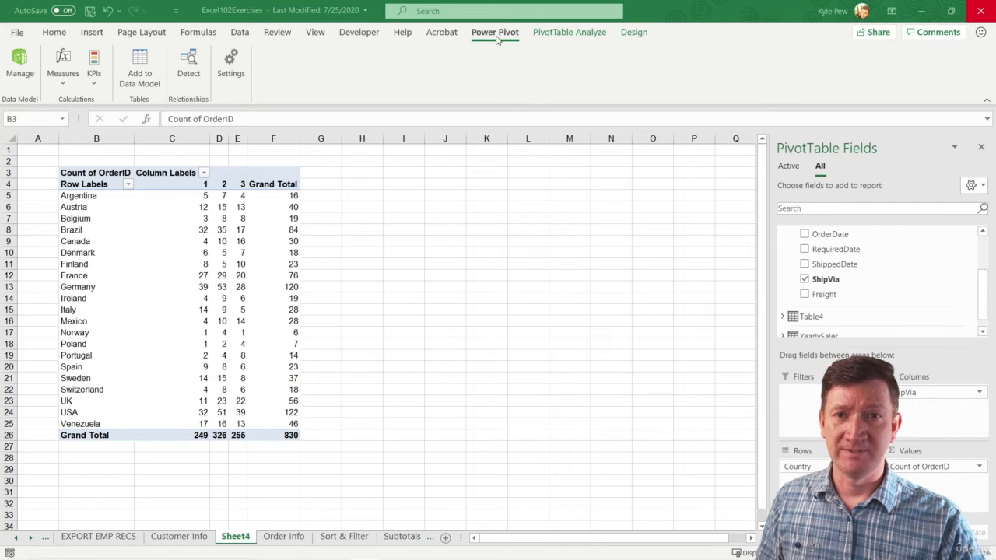
# Open the Power Pivot data model and select the Freight column in the OrderInfo table
pyautogui.click(21, 67)
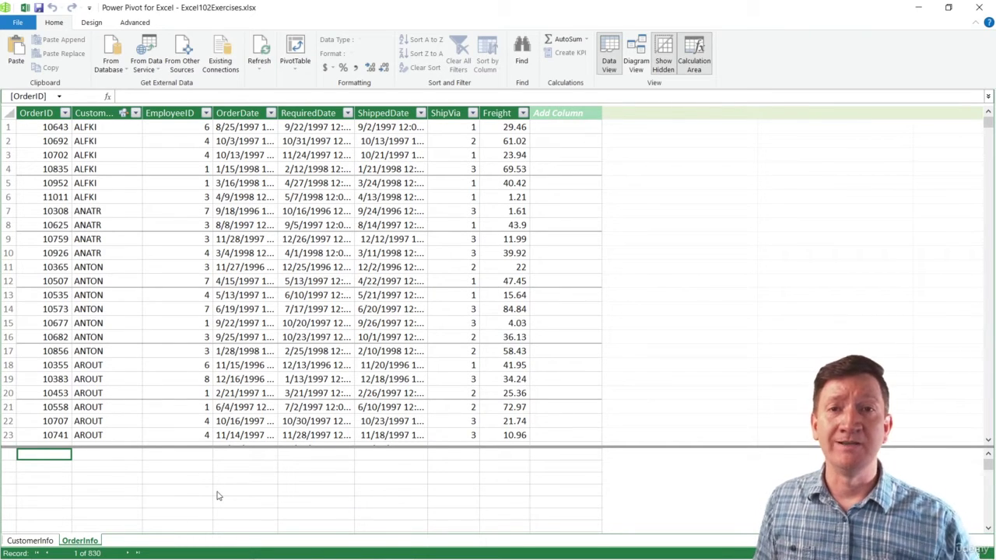
pyautogui.click(493, 117)
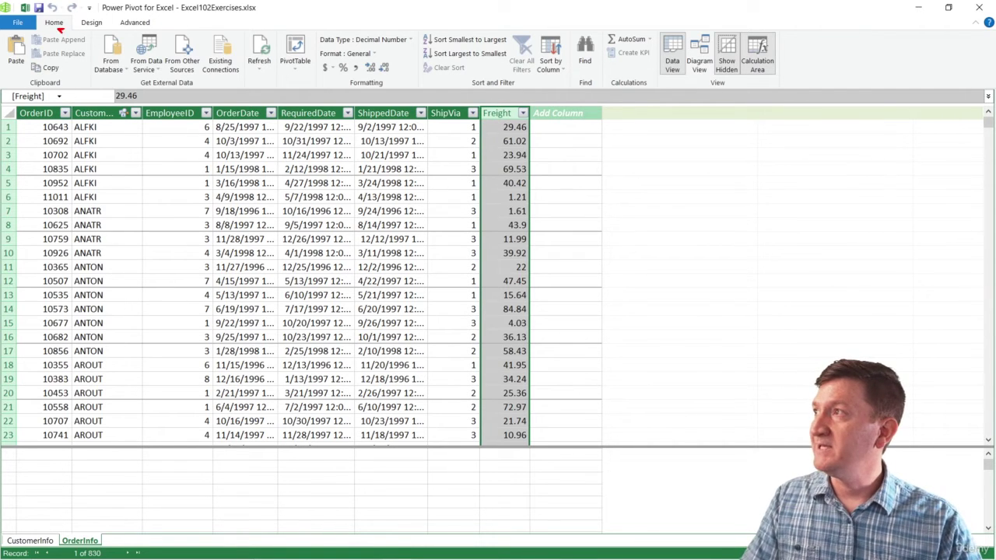
pyautogui.moveTo(58, 29); pyautogui.dragTo(101, 50)
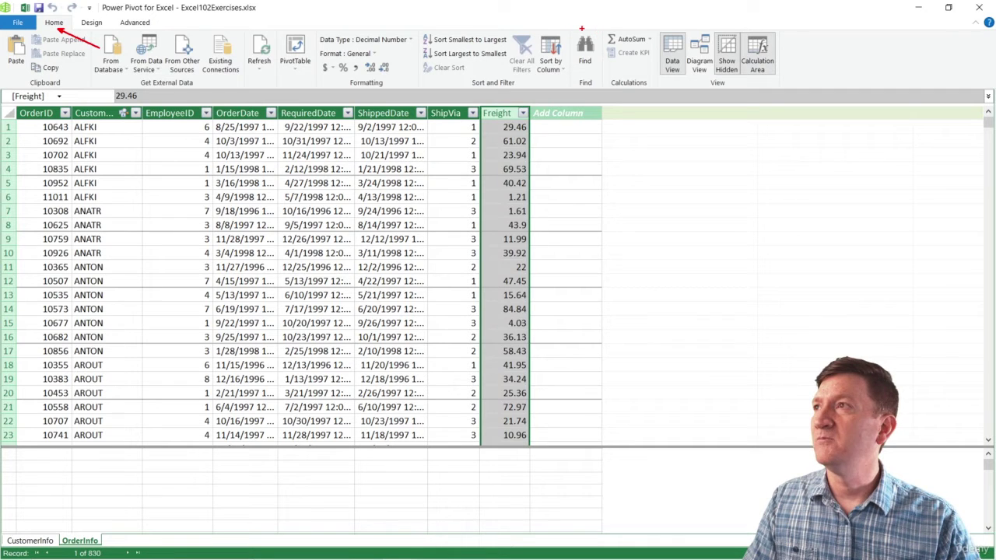
pyautogui.moveTo(599, 26); pyautogui.dragTo(661, 103)
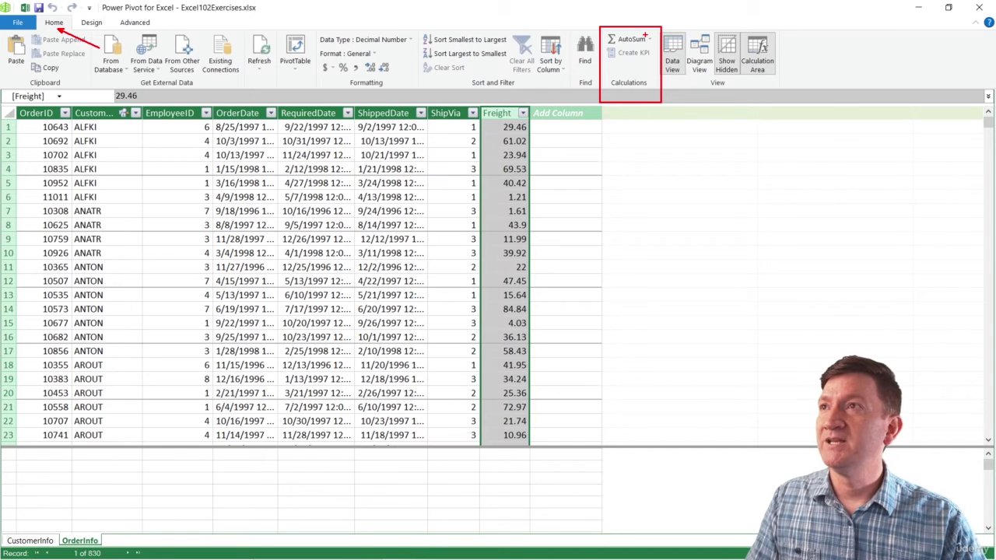
pyautogui.moveTo(648, 36); pyautogui.dragTo(682, 13)
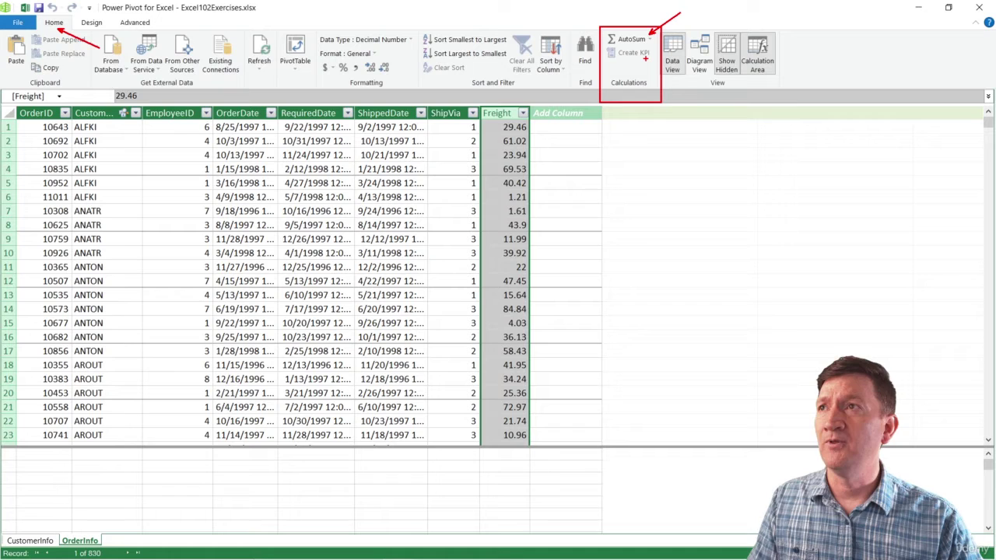
pyautogui.moveTo(649, 58); pyautogui.dragTo(670, 91)
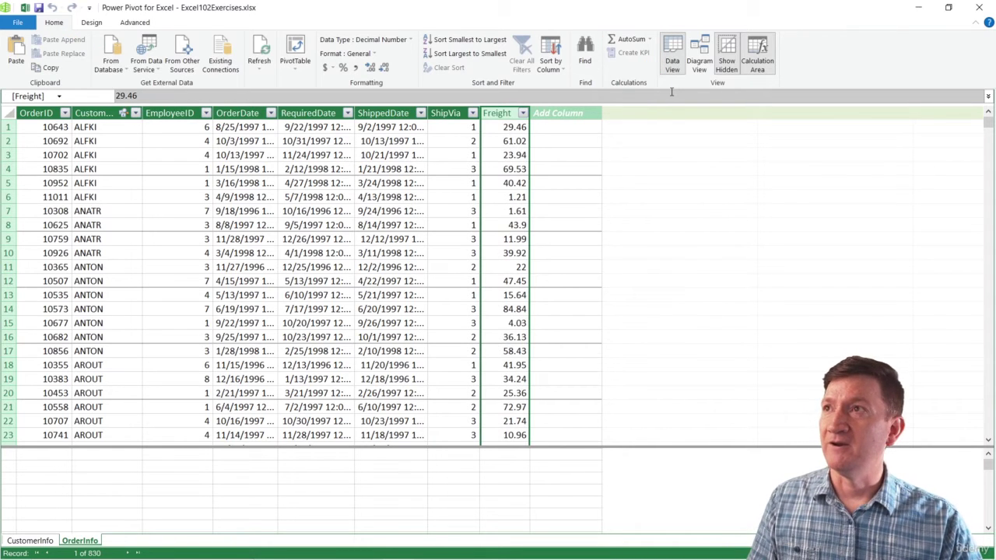
# Add an Average measure for the Freight column and widen the column to fit the measure
pyautogui.click(650, 39)
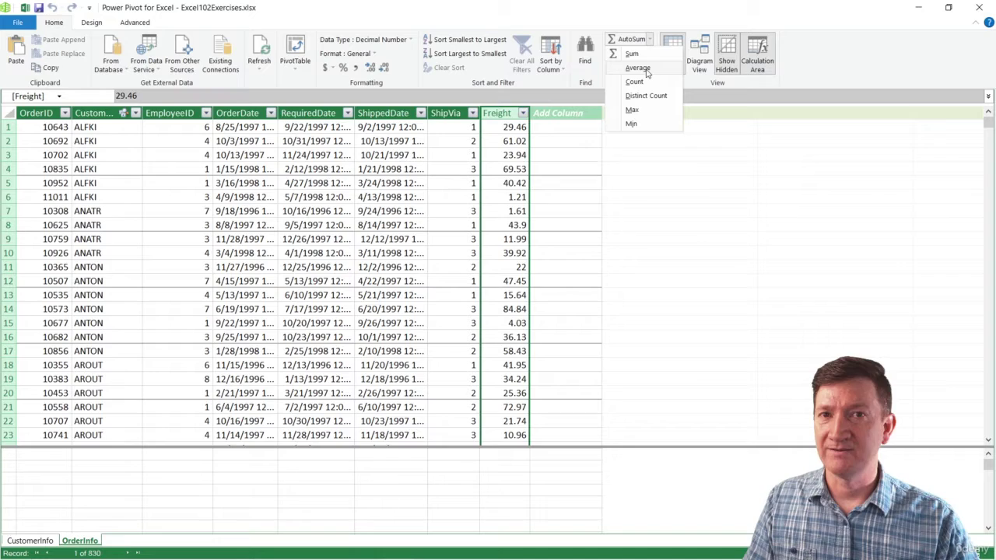
pyautogui.click(646, 69)
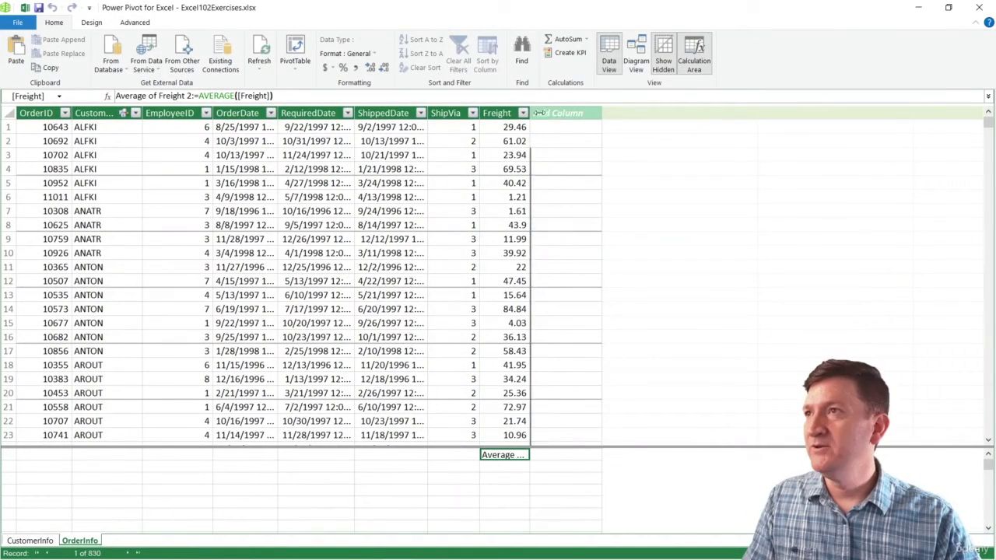
pyautogui.moveTo(601, 113); pyautogui.dragTo(612, 113)
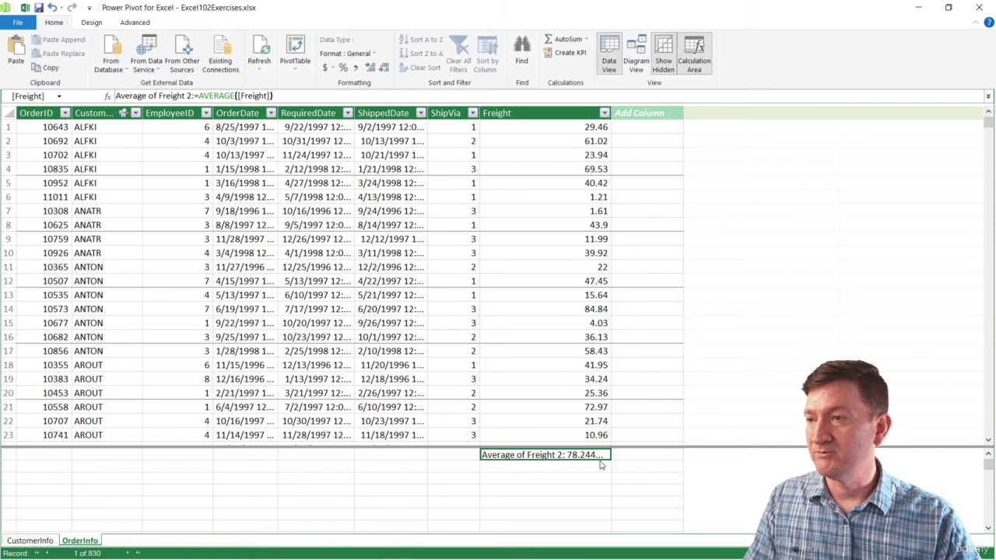
pyautogui.doubleClick(611, 113)
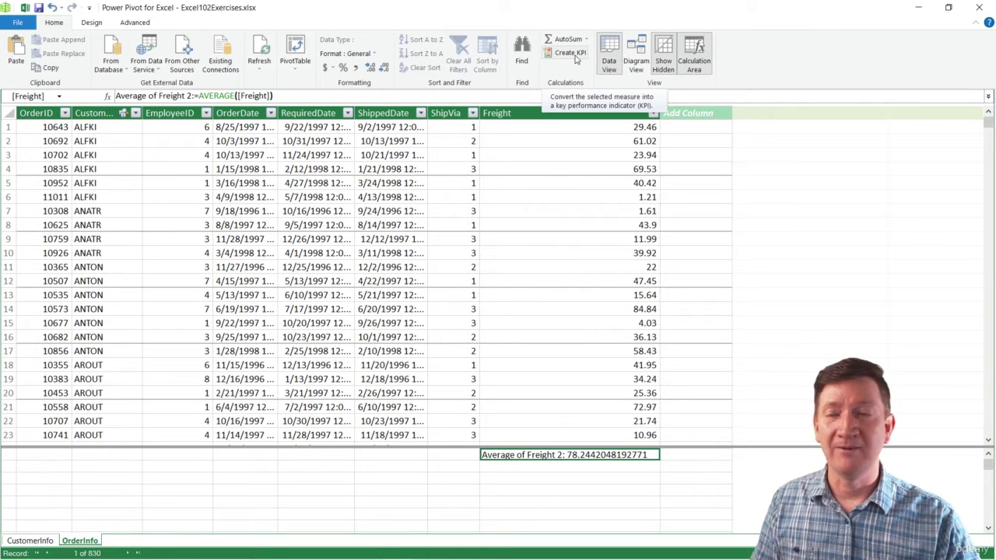
# Start a KPI from the average freight measure with an absolute target value and the green-yellow-red threshold order
pyautogui.click(572, 53)
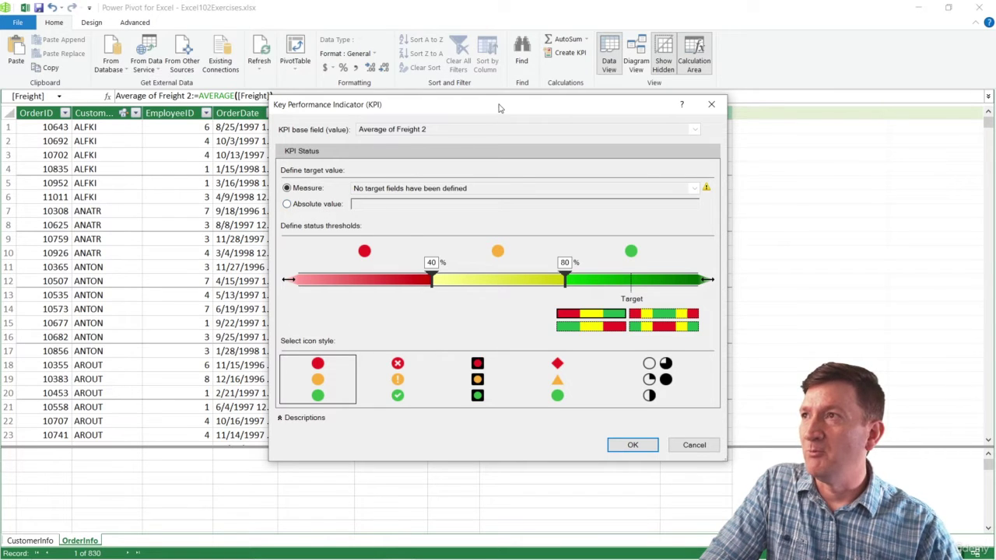
pyautogui.moveTo(497, 102); pyautogui.dragTo(327, 51)
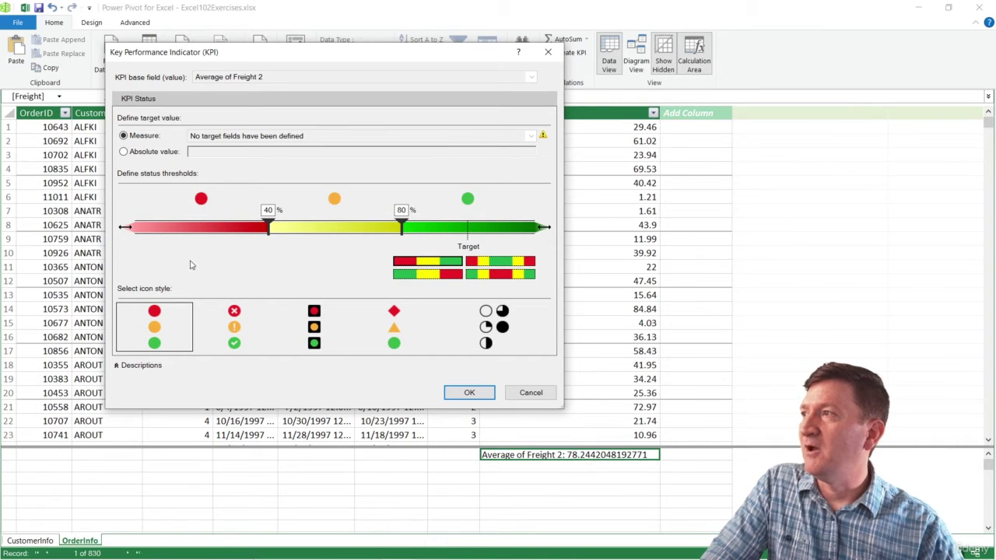
pyautogui.click(124, 152)
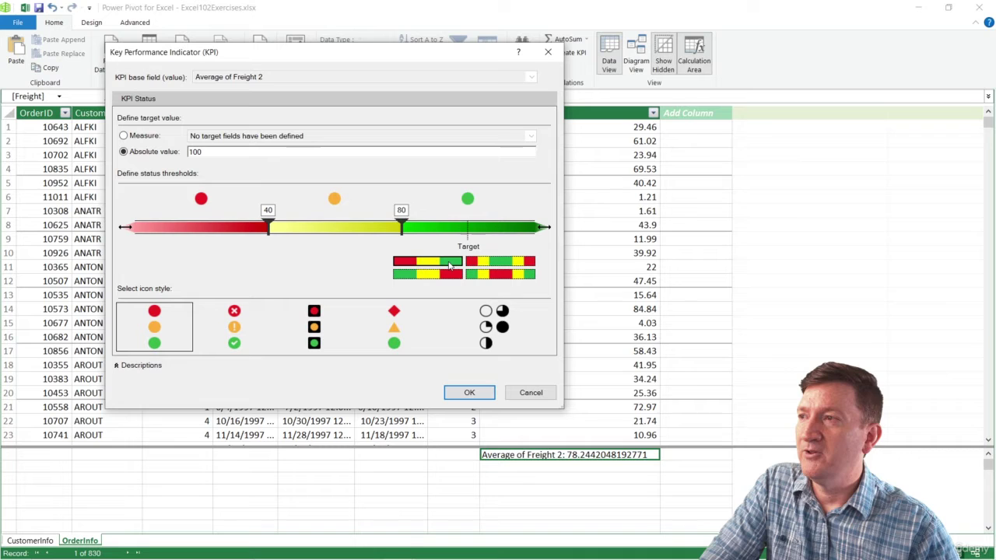
pyautogui.click(431, 278)
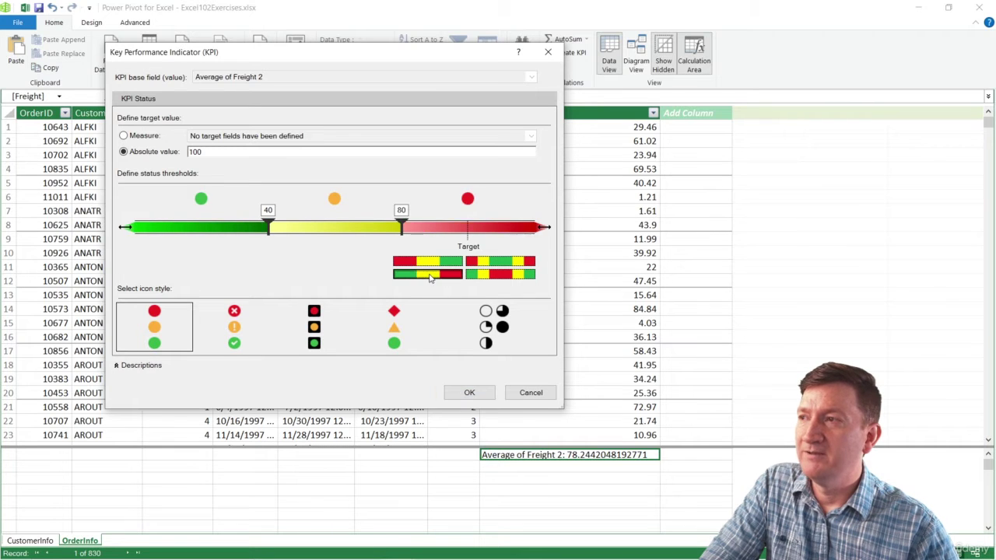
# Set the KPI's absolute target value to 50, choose the circled cross, exclamation and check mark icon style, and create the KPI
pyautogui.doubleClick(212, 151)
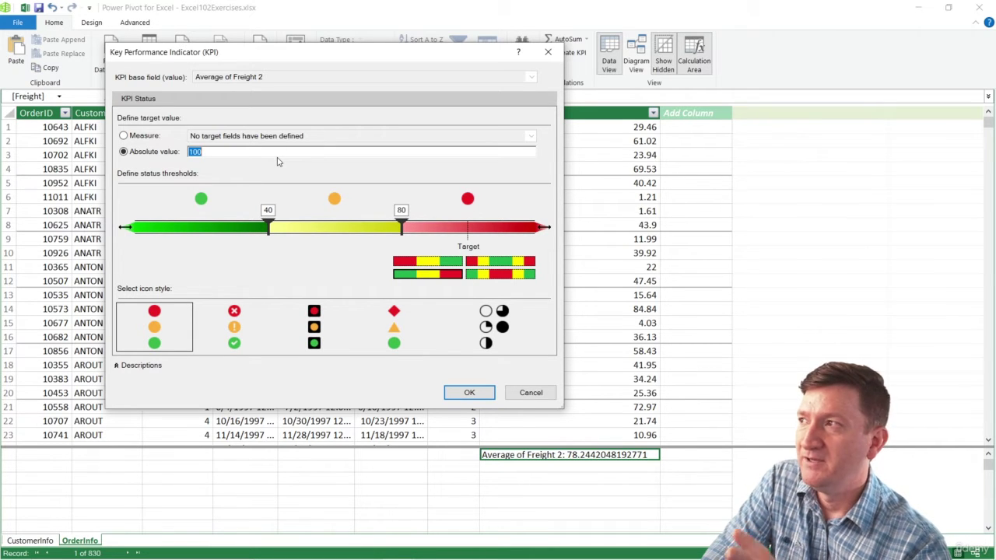
pyautogui.write('50')
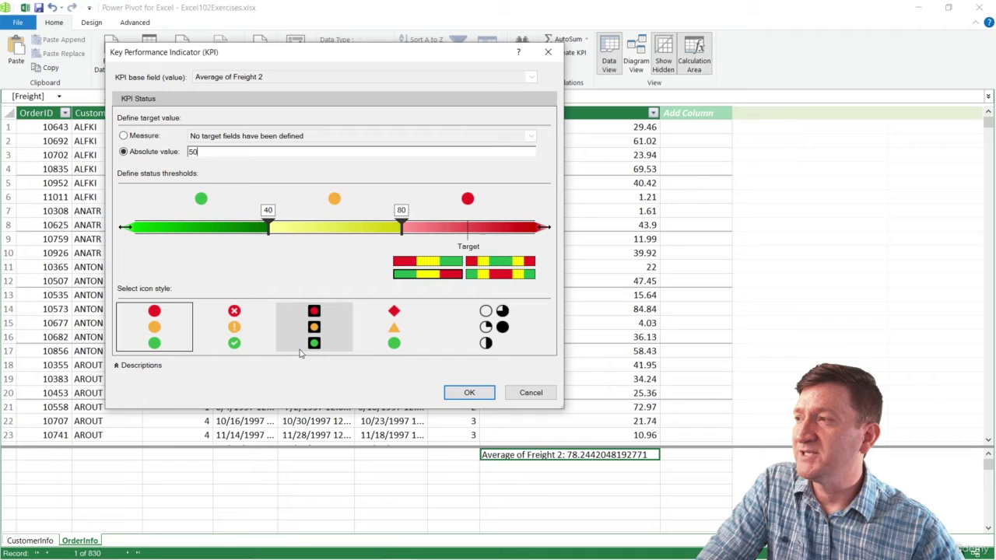
pyautogui.click(238, 336)
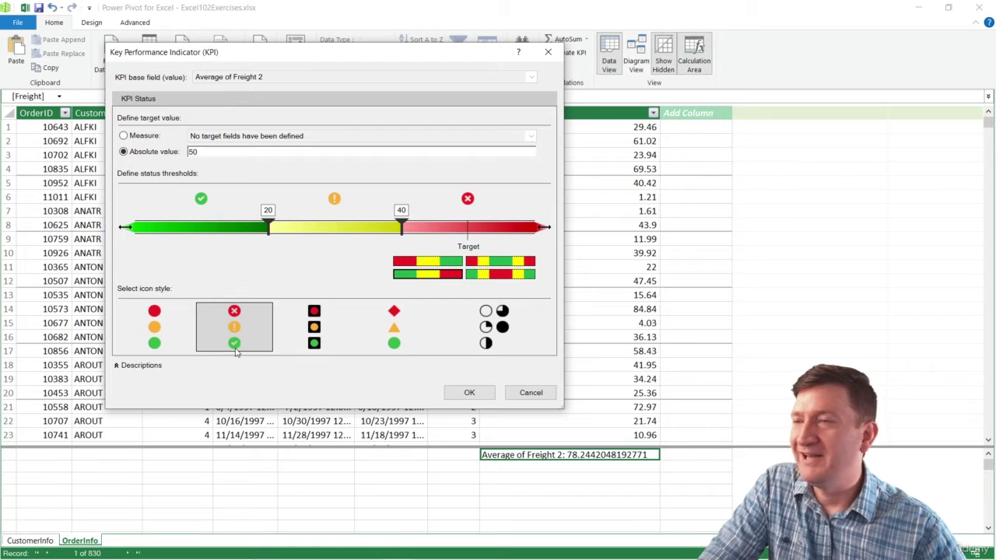
pyautogui.click(467, 393)
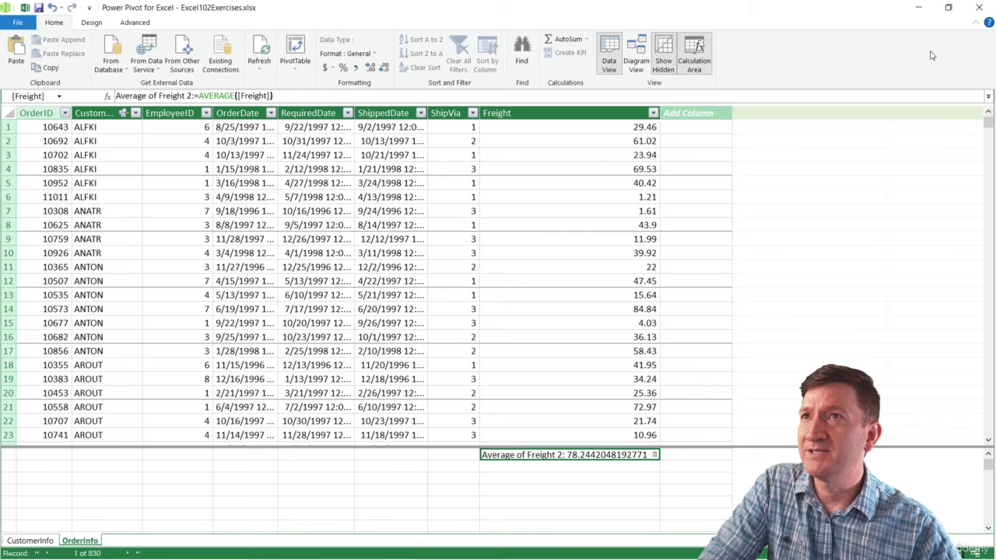
# Return to the Excel workbook, enlarge the PivotTable field list and expand the average freight KPI in it
pyautogui.click(979, 7)
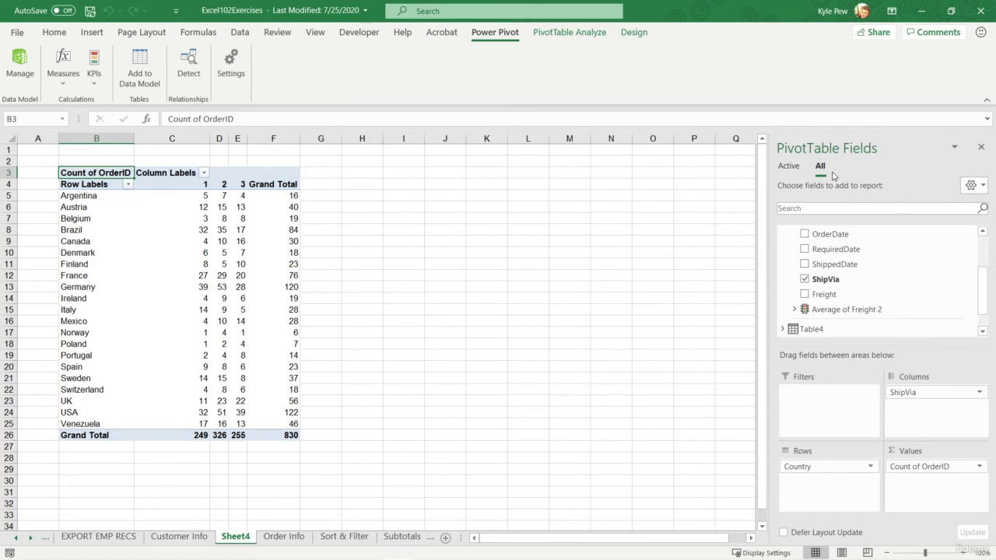
pyautogui.moveTo(862, 347); pyautogui.dragTo(856, 390)
pyautogui.scroll(-1, 823, 336)
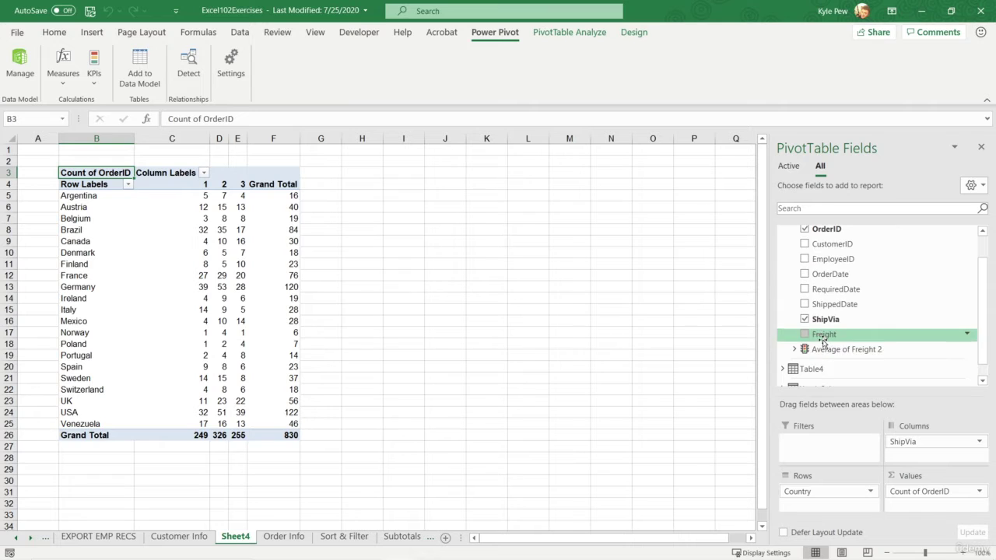
pyautogui.click(794, 350)
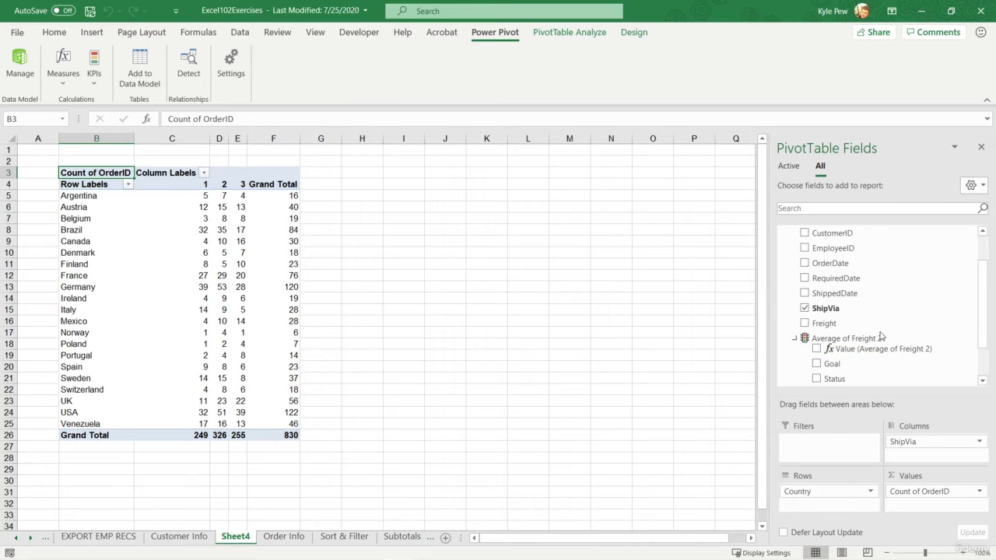
pyautogui.scroll(-1, 848, 333)
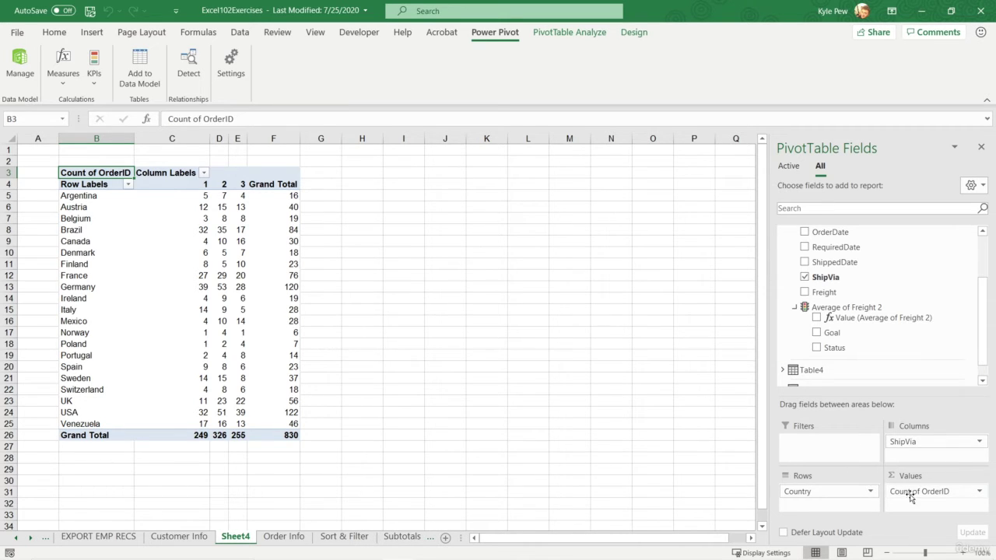
# Replace ShipVia and Count of OrderID in the PivotTable with the average freight KPI's Status as the values field
pyautogui.moveTo(908, 445); pyautogui.dragTo(687, 340)
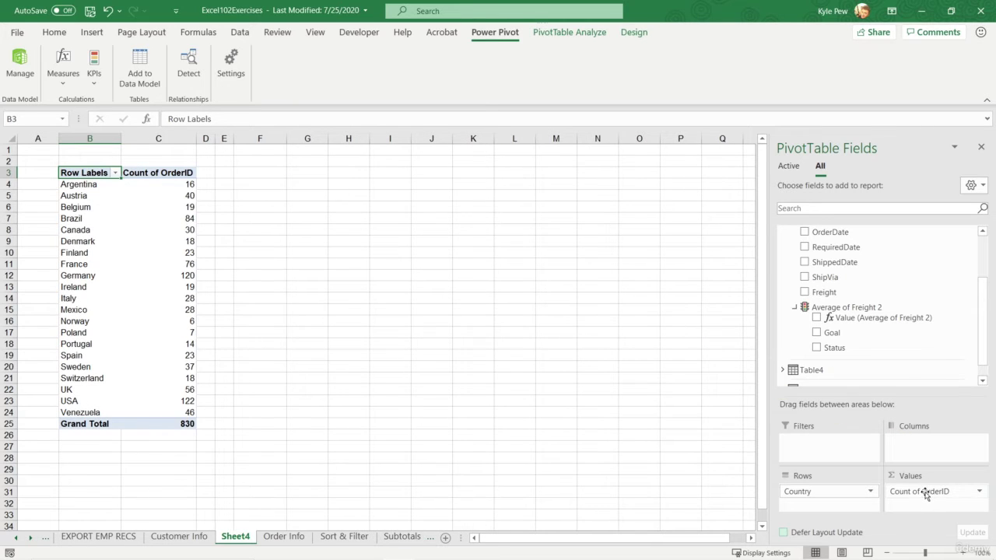
pyautogui.moveTo(918, 492); pyautogui.dragTo(679, 352)
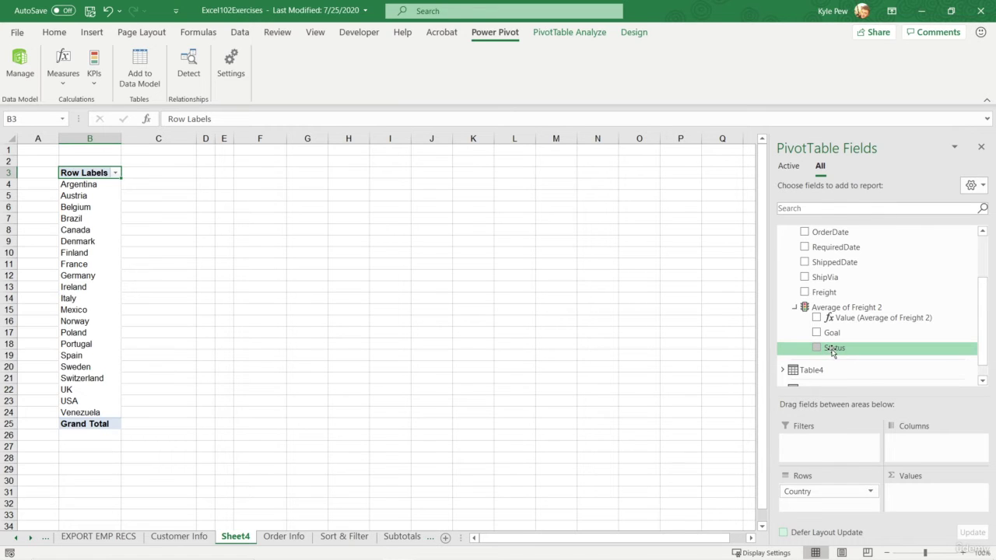
pyautogui.moveTo(832, 351); pyautogui.dragTo(926, 501)
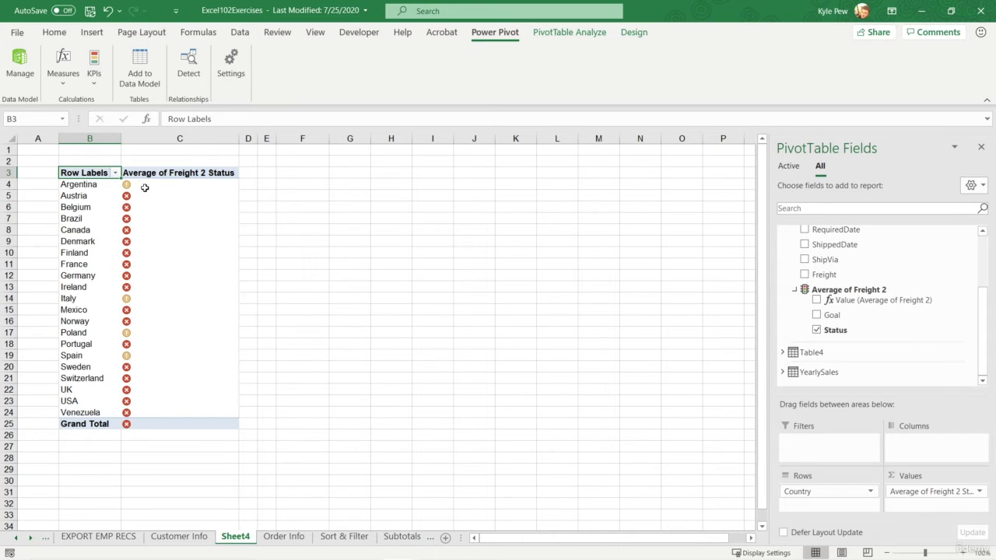
pyautogui.hotkey('ctrl', '2')
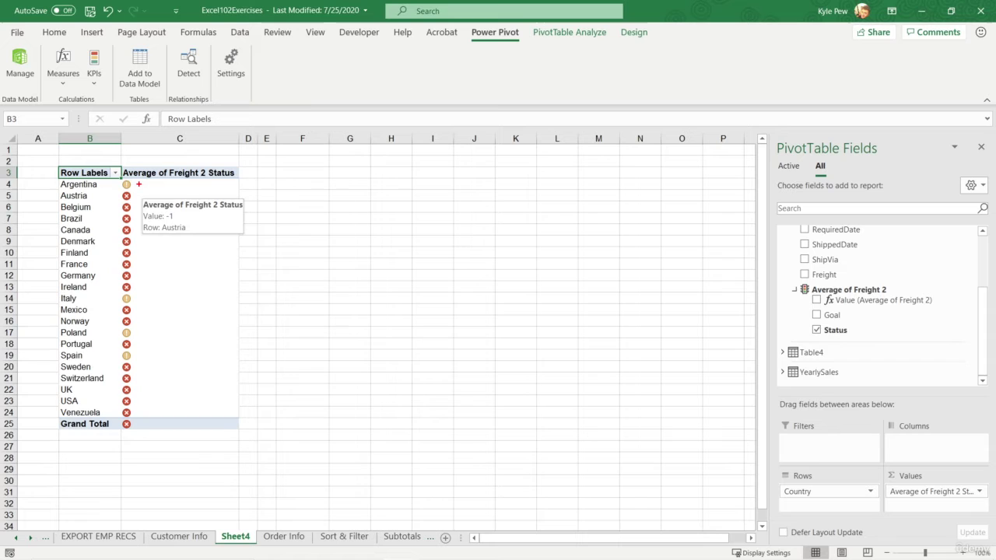
pyautogui.moveTo(140, 184); pyautogui.dragTo(284, 185)
pyautogui.moveTo(141, 298); pyautogui.dragTo(277, 299)
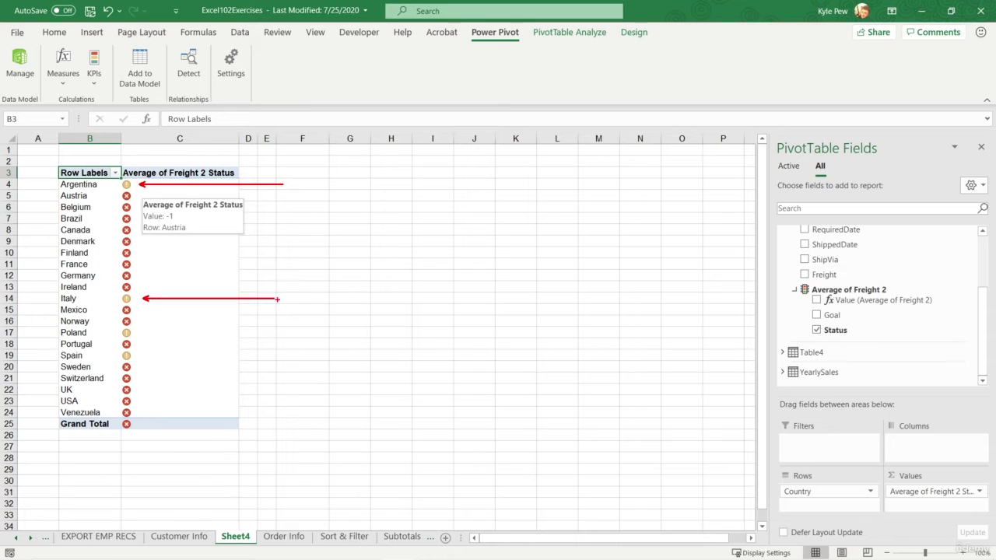
pyautogui.moveTo(153, 336); pyautogui.dragTo(315, 337)
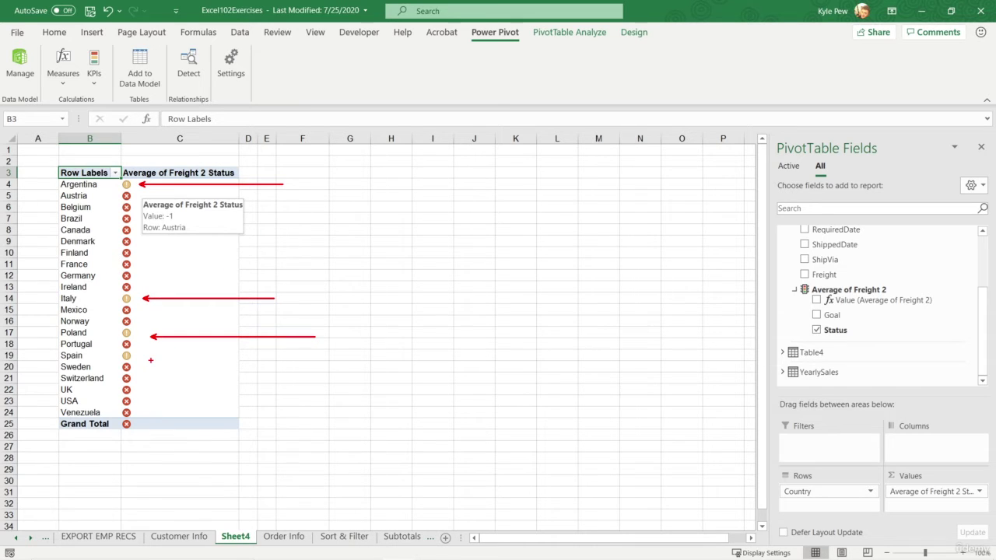
pyautogui.moveTo(148, 356); pyautogui.dragTo(246, 356)
pyautogui.press('Escape')
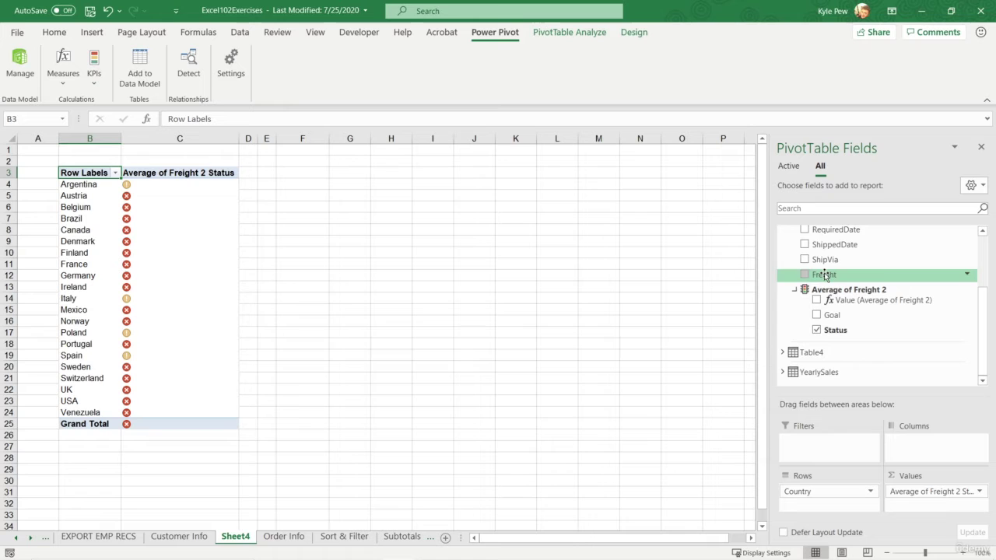
# Add the Freight field to the PivotTable values and summarize it by Average
pyautogui.moveTo(825, 274); pyautogui.dragTo(911, 505)
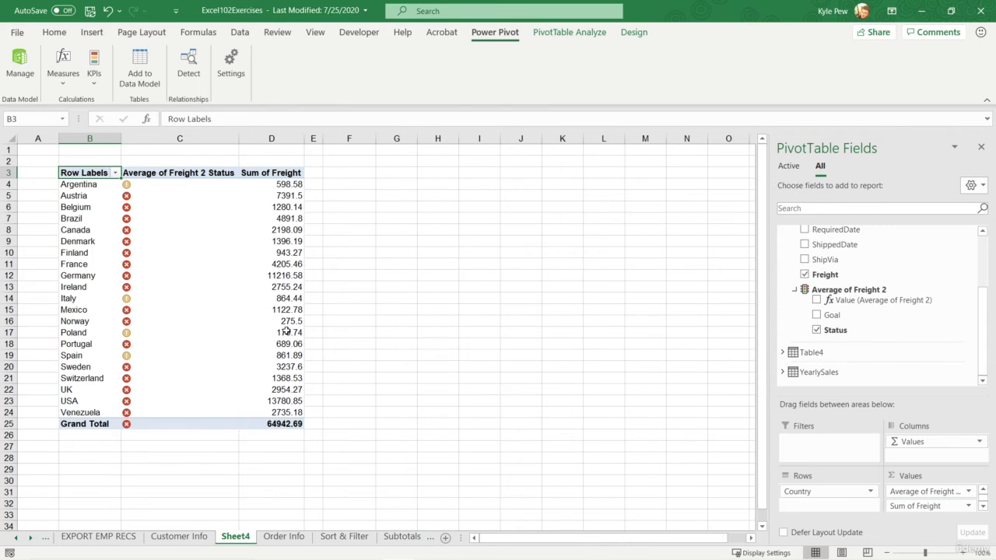
pyautogui.click(969, 506)
pyautogui.click(918, 492)
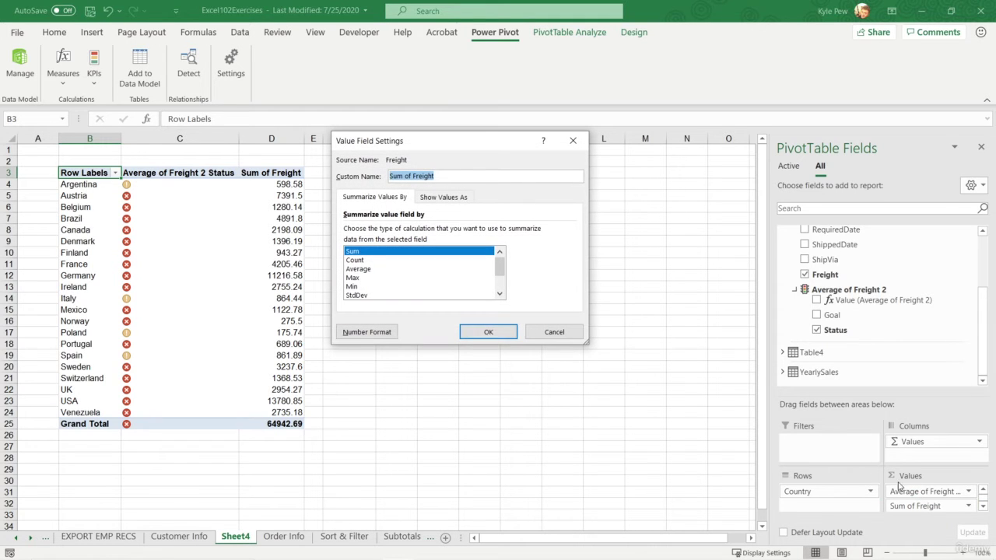
pyautogui.click(355, 269)
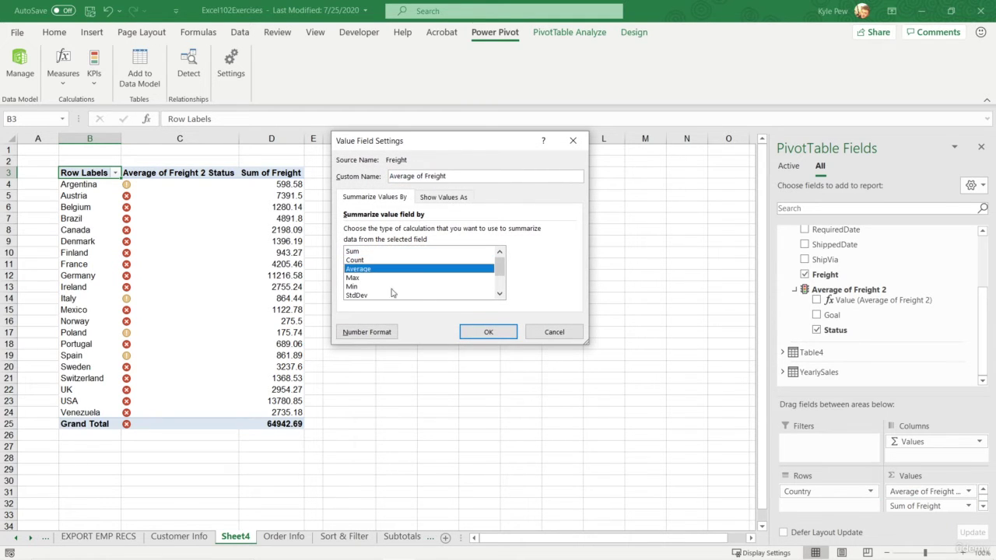
pyautogui.click(488, 332)
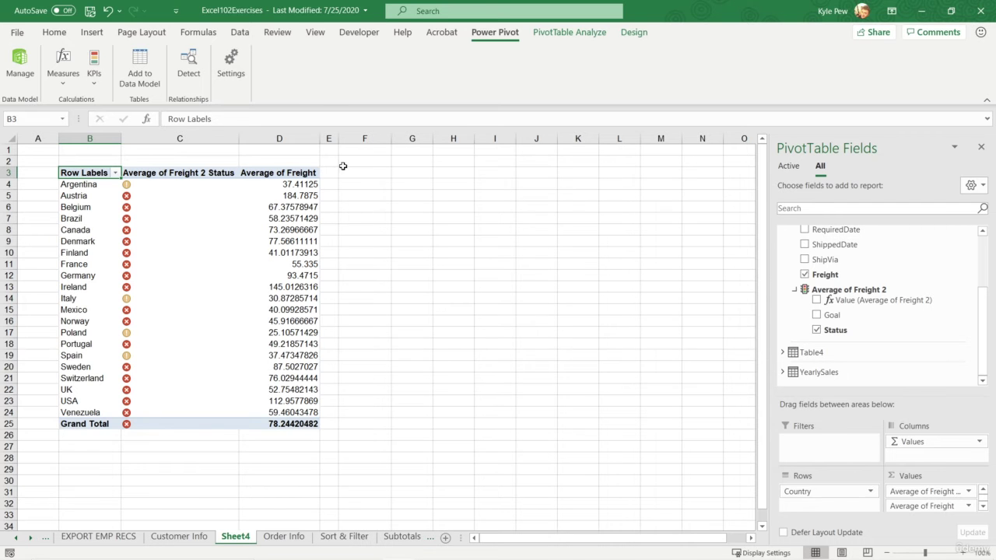
# Open the settings of the average freight KPI in the Power Pivot data model and set its absolute target value to 100
pyautogui.click(21, 69)
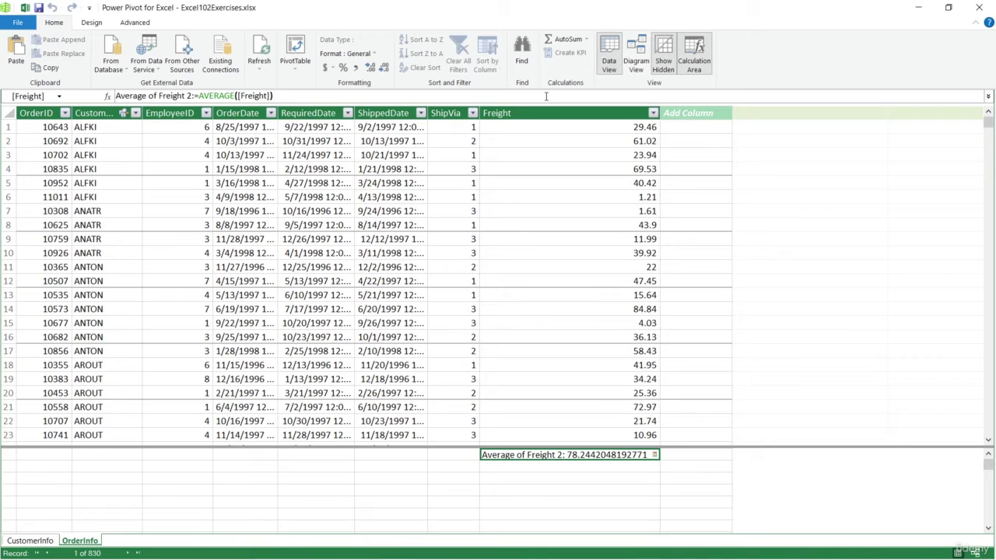
pyautogui.rightClick(612, 457)
pyautogui.click(654, 456)
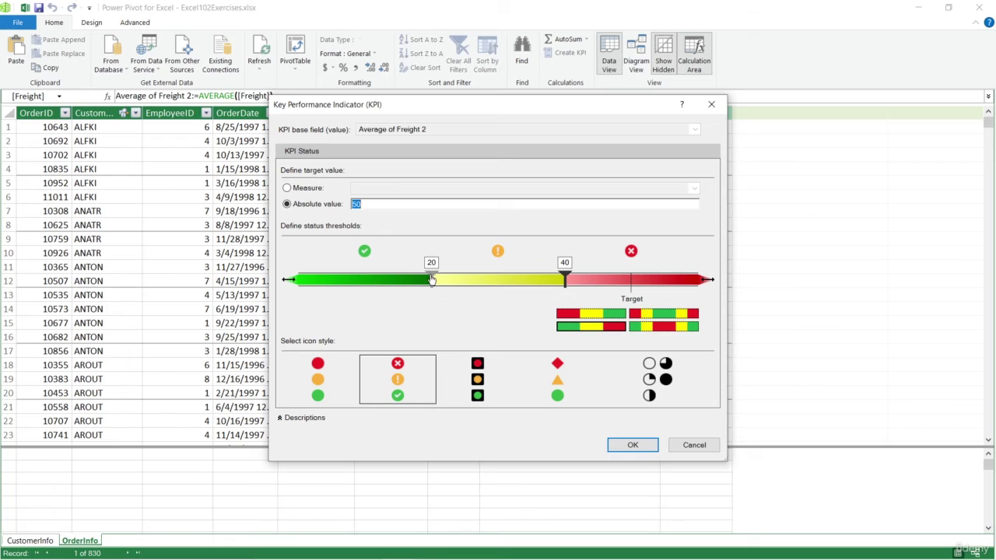
pyautogui.moveTo(431, 278); pyautogui.dragTo(621, 281)
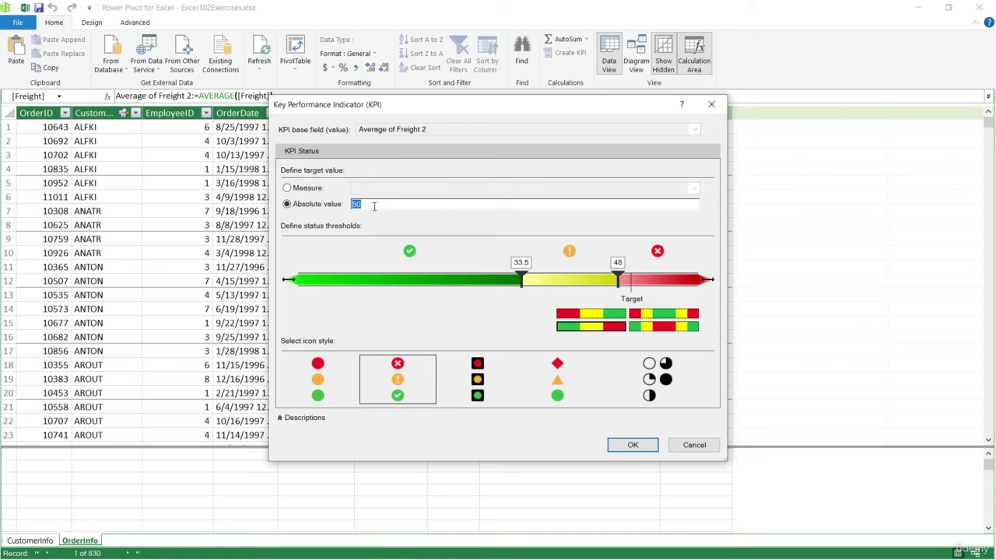
pyautogui.write('100')
# Move the KPI's status thresholds to 54 and 89, and try the red-yellow-green order before switching back to green-yellow-red
pyautogui.click(525, 278)
pyautogui.moveTo(525, 278); pyautogui.dragTo(487, 279)
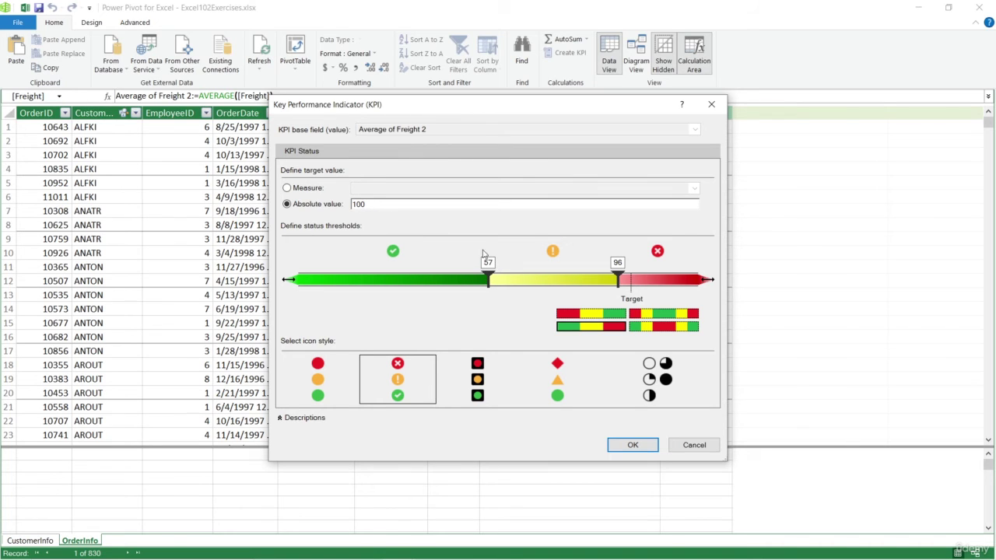
pyautogui.moveTo(617, 278); pyautogui.dragTo(596, 278)
pyautogui.moveTo(488, 278); pyautogui.dragTo(479, 282)
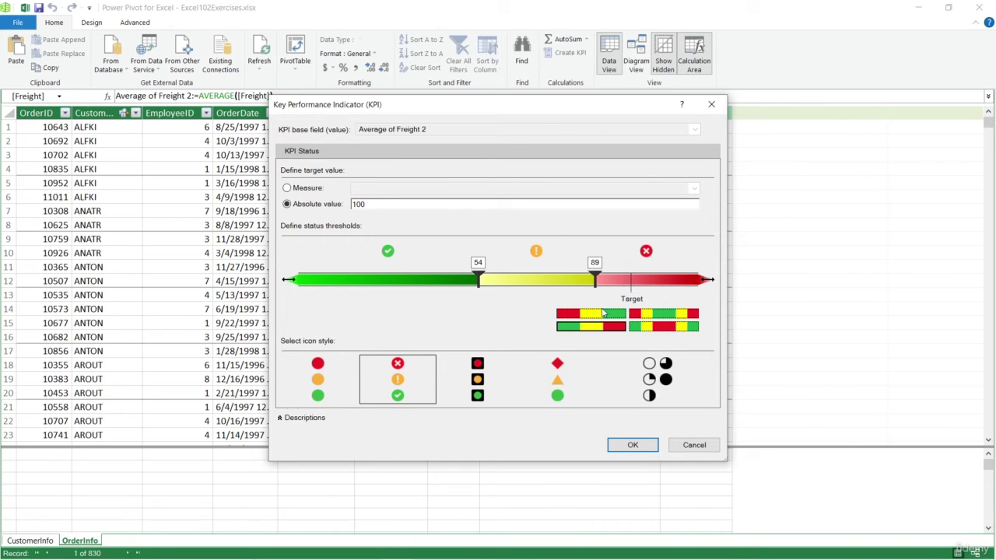
pyautogui.click(606, 316)
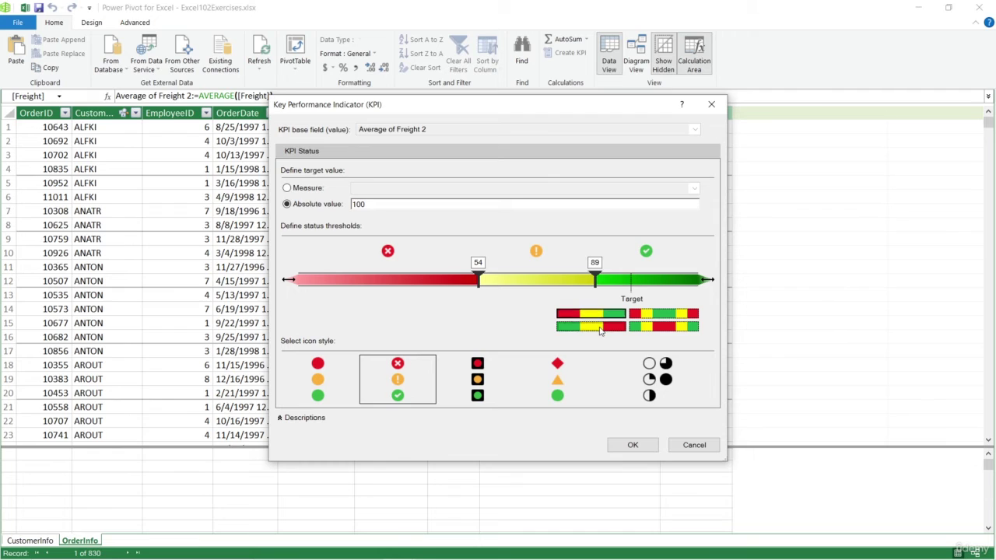
pyautogui.click(599, 326)
# Set the KPI's status thresholds to 40 and 80, apply the changes and return to the Excel workbook
pyautogui.moveTo(479, 278); pyautogui.dragTo(431, 280)
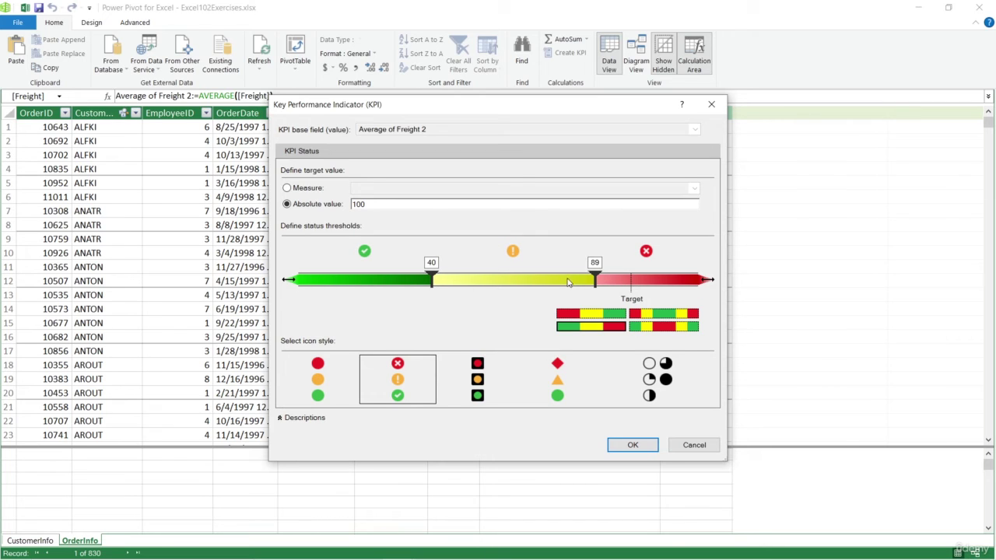
pyautogui.moveTo(595, 279); pyautogui.dragTo(566, 281)
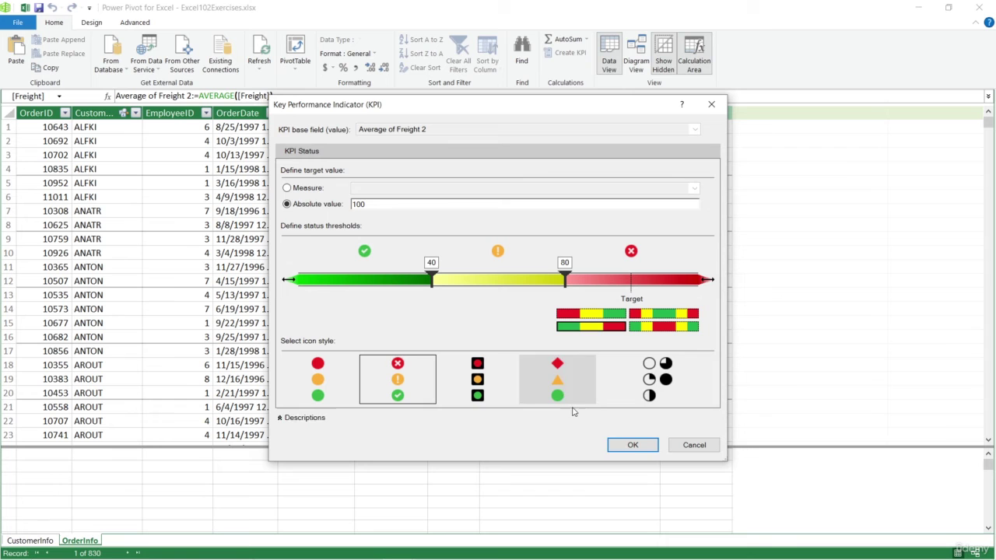
pyautogui.click(632, 446)
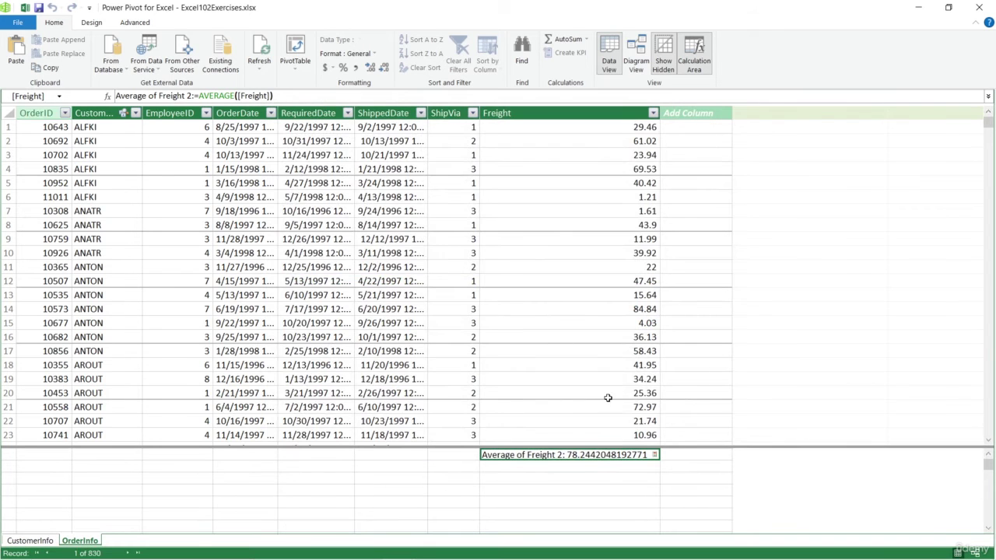
pyautogui.click(977, 11)
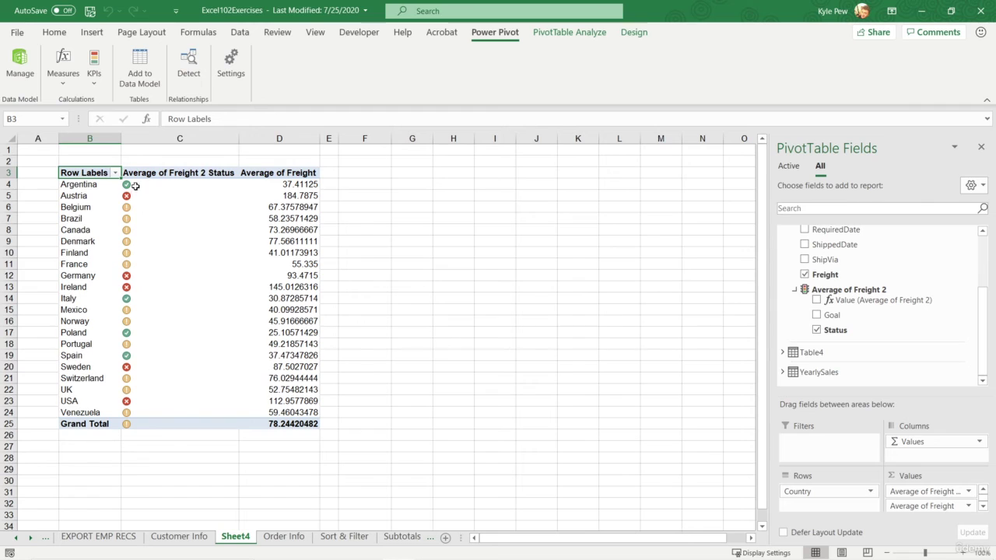
# Select the Average of Freight values for all countries, without the grand total, and open the conditional formatting options
pyautogui.moveTo(205, 358)
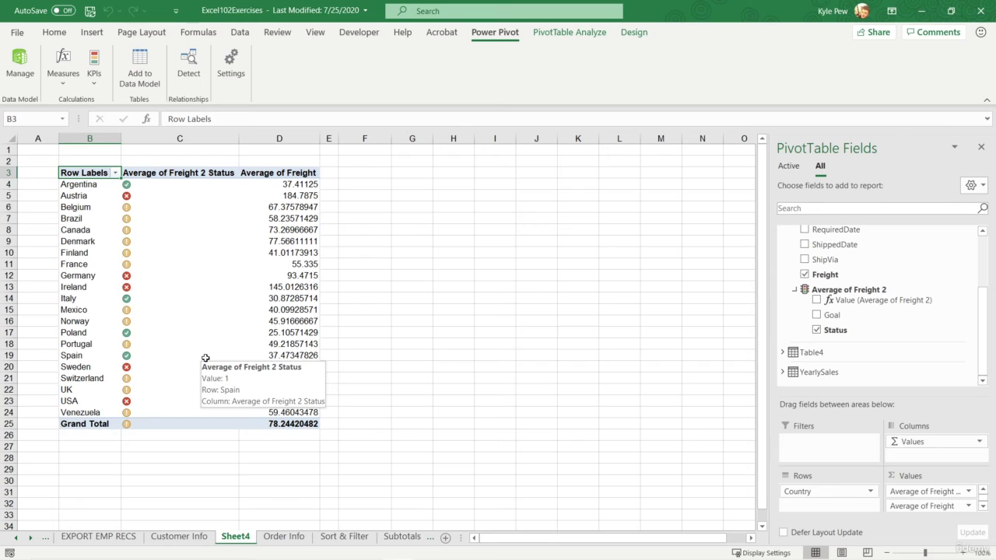
pyautogui.moveTo(211, 249)
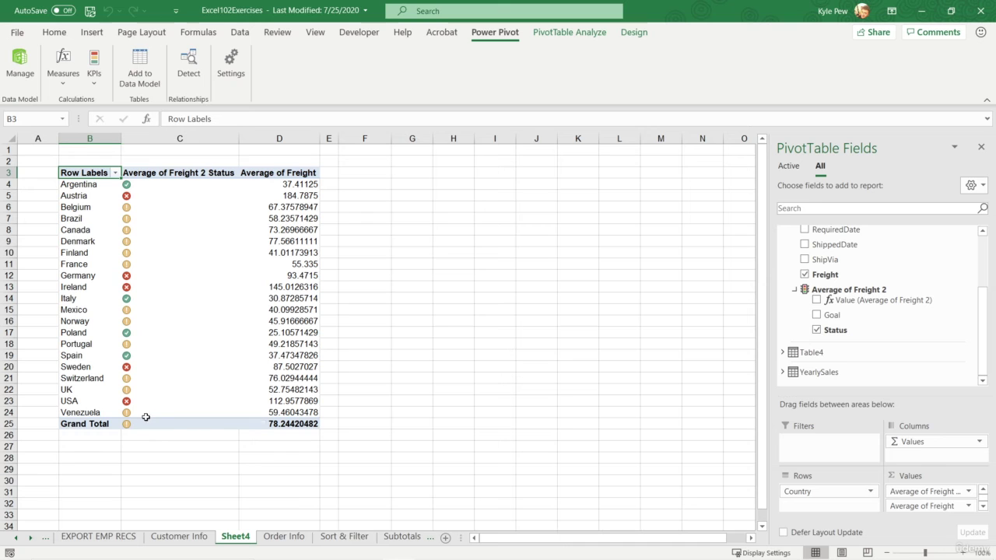
pyautogui.moveTo(146, 413)
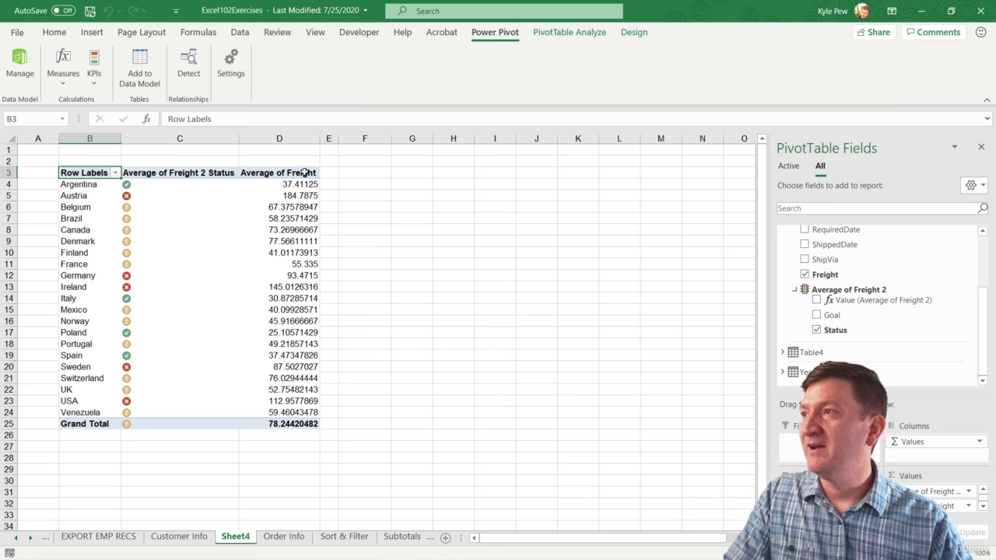
pyautogui.moveTo(300, 186); pyautogui.dragTo(294, 409)
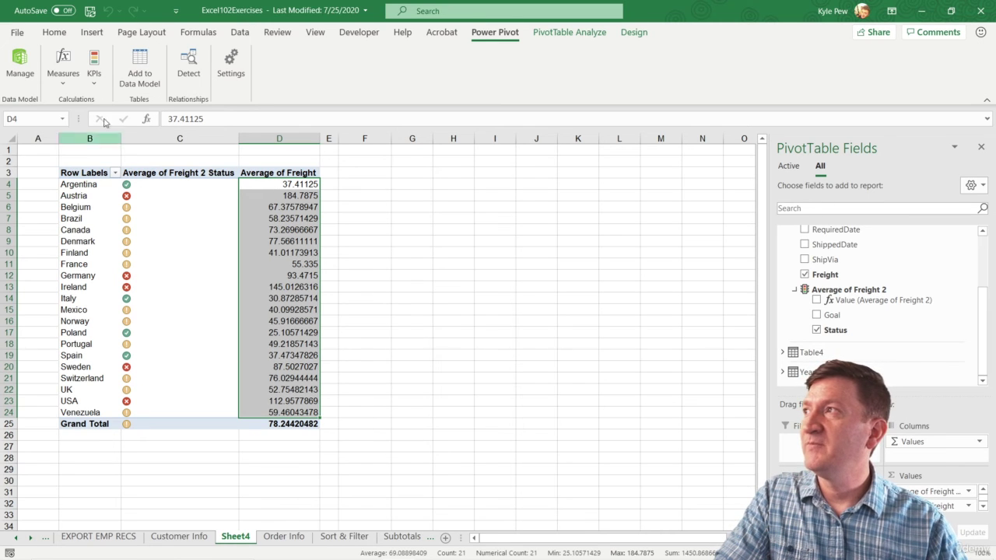
pyautogui.click(58, 32)
pyautogui.click(555, 81)
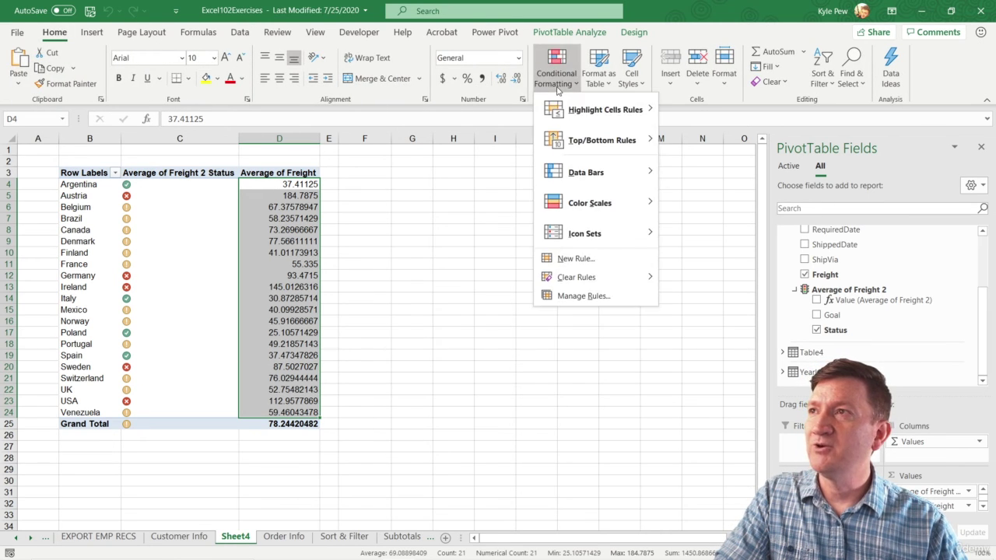